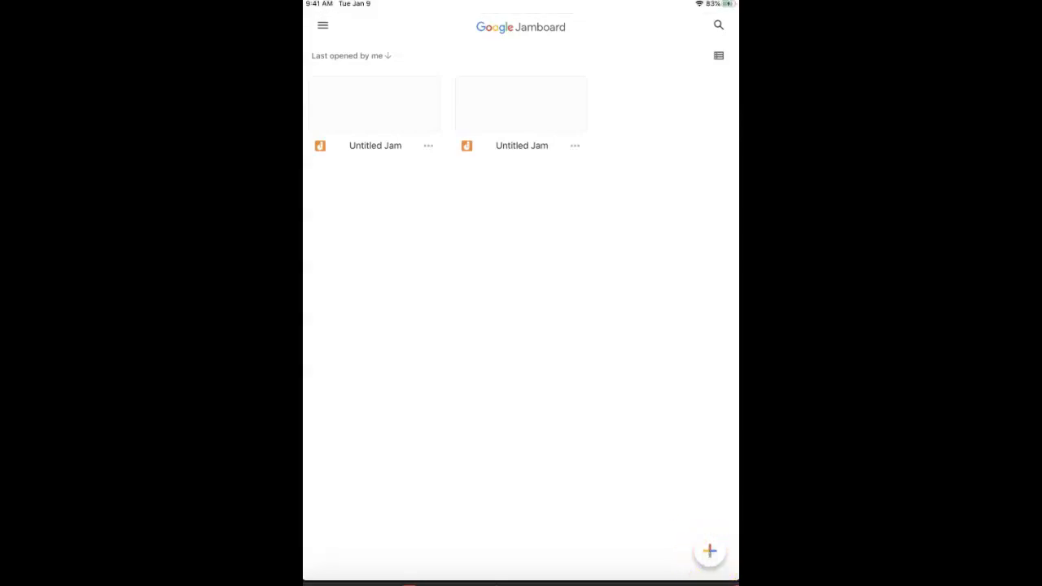
- Create a new jam, dismiss the insert options and choose the pen tool
click(708, 551)
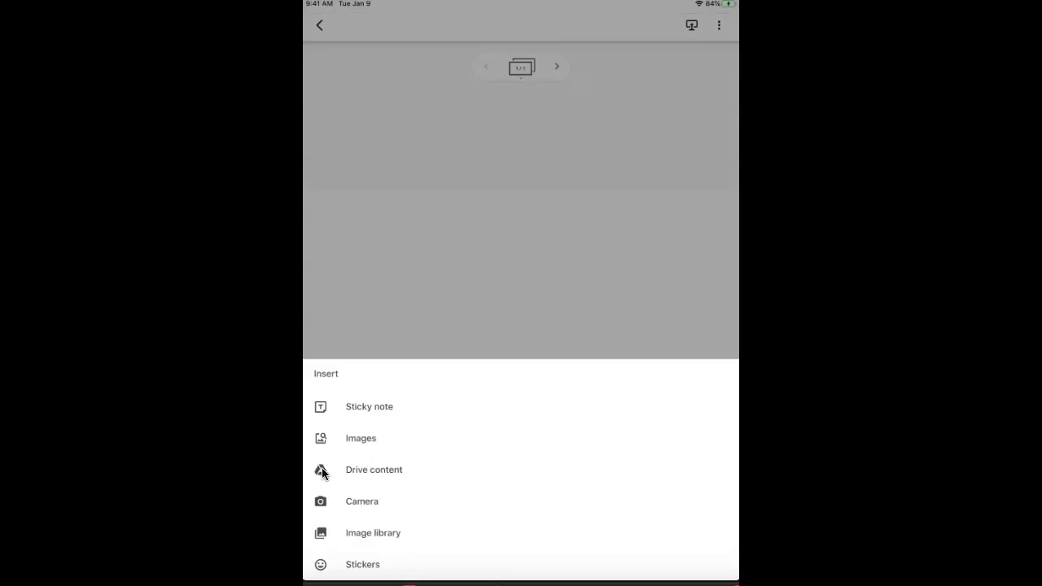
click(518, 298)
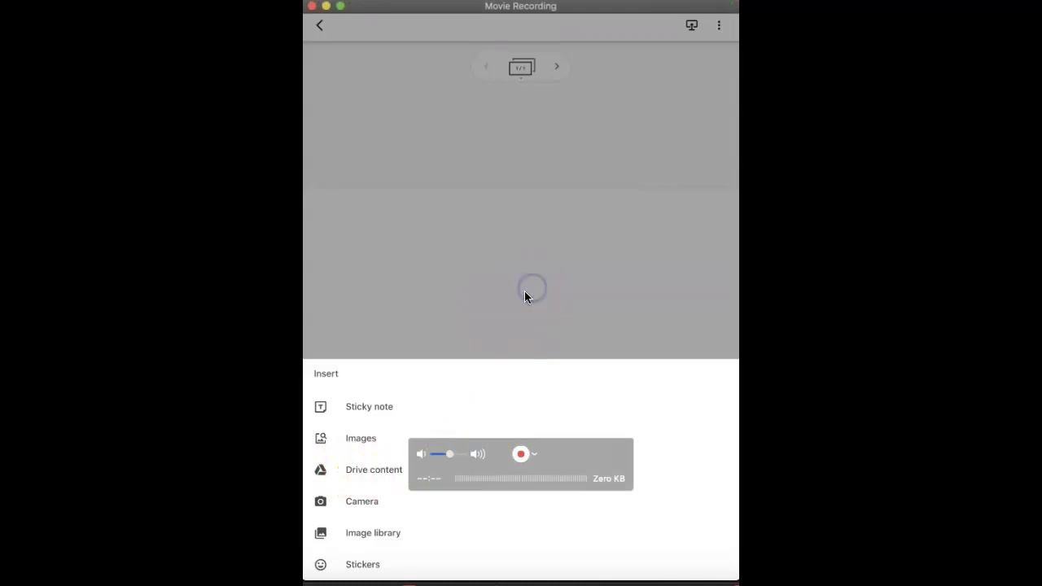
click(364, 407)
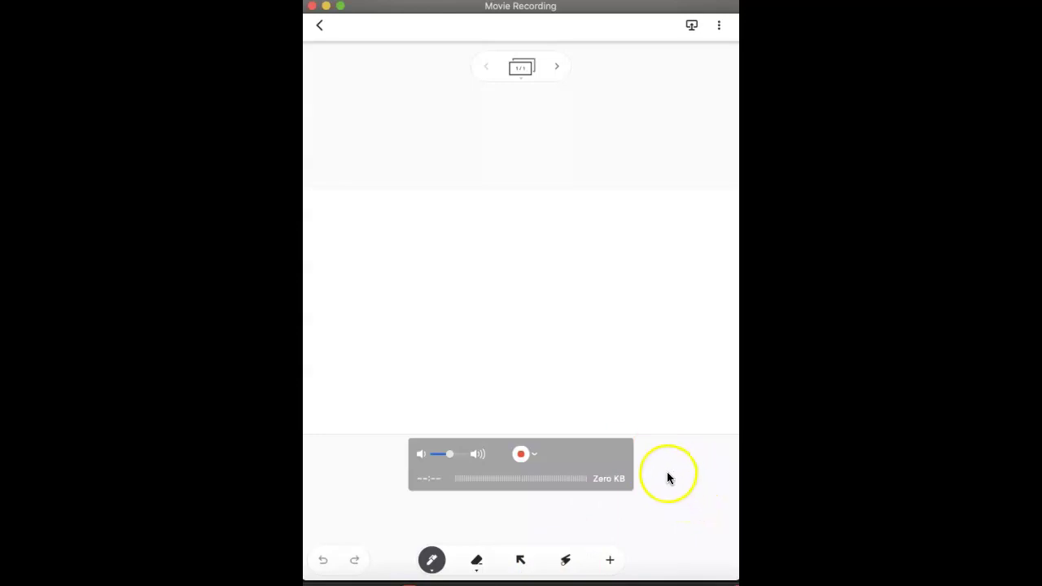
click(432, 570)
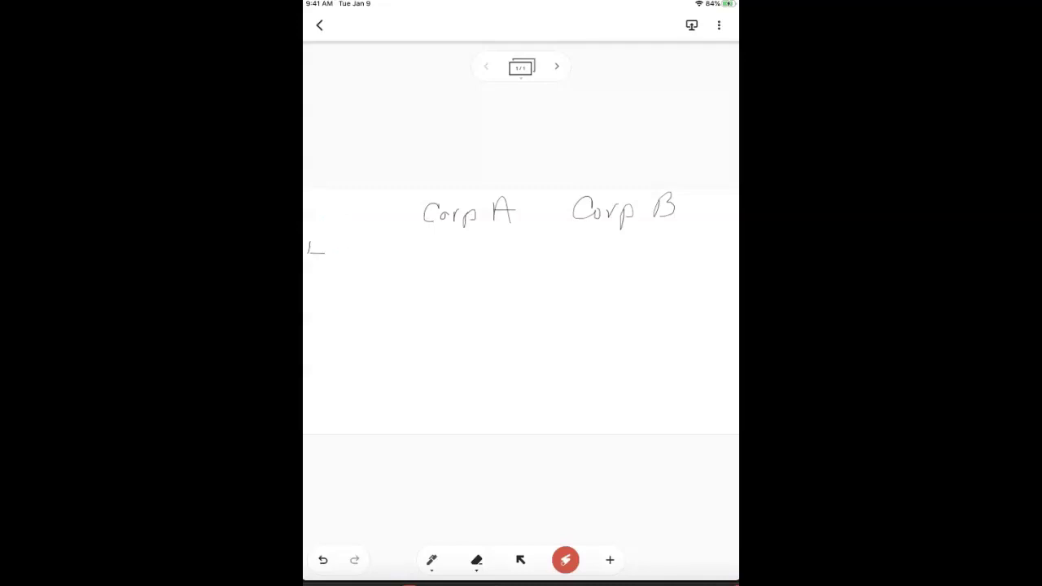
mouse_move(355, 243)
mouse_down()
mouse_move(355, 272)
mouse_move(368, 244)
mouse_up()
drag(355, 255, 371, 270)
mouse_move(376, 248)
mouse_down()
mouse_move(376, 271)
mouse_move(400, 271)
mouse_up()
mouse_move(418, 247)
mouse_down()
mouse_move(418, 270)
mouse_move(431, 247)
mouse_up()
drag(430, 239, 441, 263)
mouse_move(440, 240)
mouse_down()
mouse_move(439, 274)
mouse_move(454, 271)
mouse_move(461, 244)
mouse_up()
mouse_move(478, 246)
mouse_down()
mouse_move(472, 270)
mouse_move(482, 248)
mouse_up()
mouse_move(569, 560)
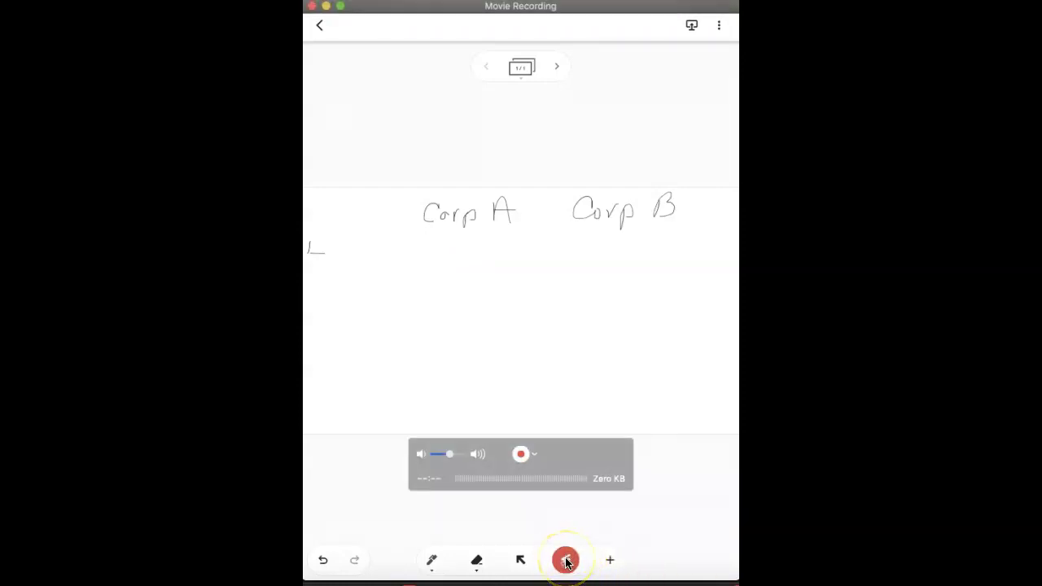
click(568, 560)
- With the pen, write 300,000 below Corp A's interest line and an underlined 0 as Corp B's interest
click(433, 560)
click(432, 560)
click(567, 481)
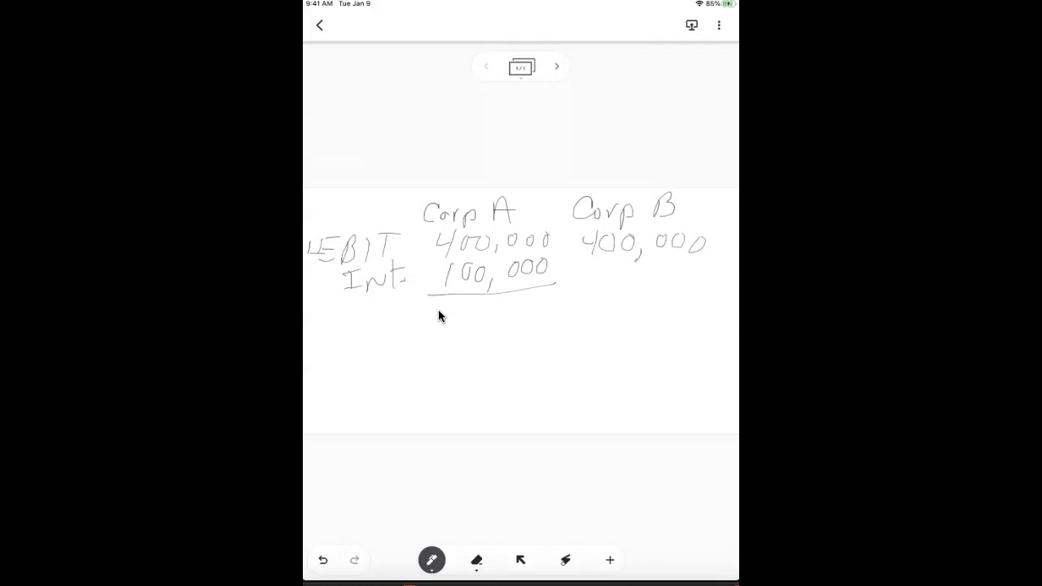
mouse_move(457, 307)
mouse_down()
mouse_move(498, 315)
mouse_move(498, 330)
mouse_up()
mouse_move(521, 303)
mouse_down()
mouse_move(518, 317)
mouse_move(555, 301)
mouse_up()
drag(653, 267, 671, 274)
drag(591, 289, 712, 285)
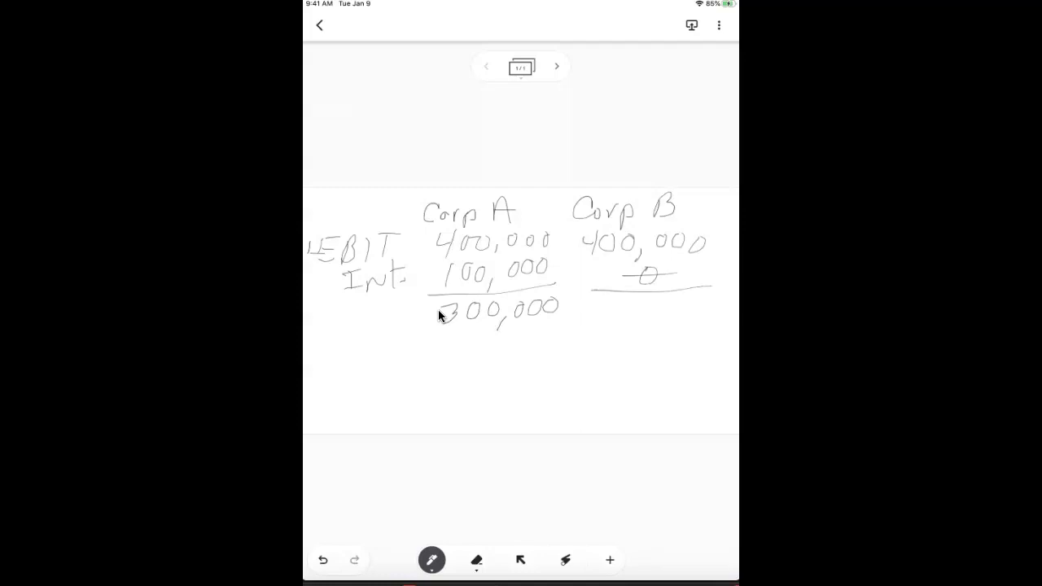
- Handwrite 400,000 below Corp B's interest line and label the row EBT
drag(606, 300, 606, 318)
mouse_move(622, 294)
mouse_down()
mouse_move(639, 299)
mouse_move(645, 321)
mouse_up()
drag(670, 294, 700, 299)
mouse_move(323, 311)
mouse_down()
mouse_move(324, 330)
mouse_move(340, 308)
mouse_move(355, 318)
mouse_move(352, 330)
mouse_up()
mouse_move(374, 306)
mouse_down()
mouse_move(374, 321)
mouse_move(390, 306)
mouse_up()
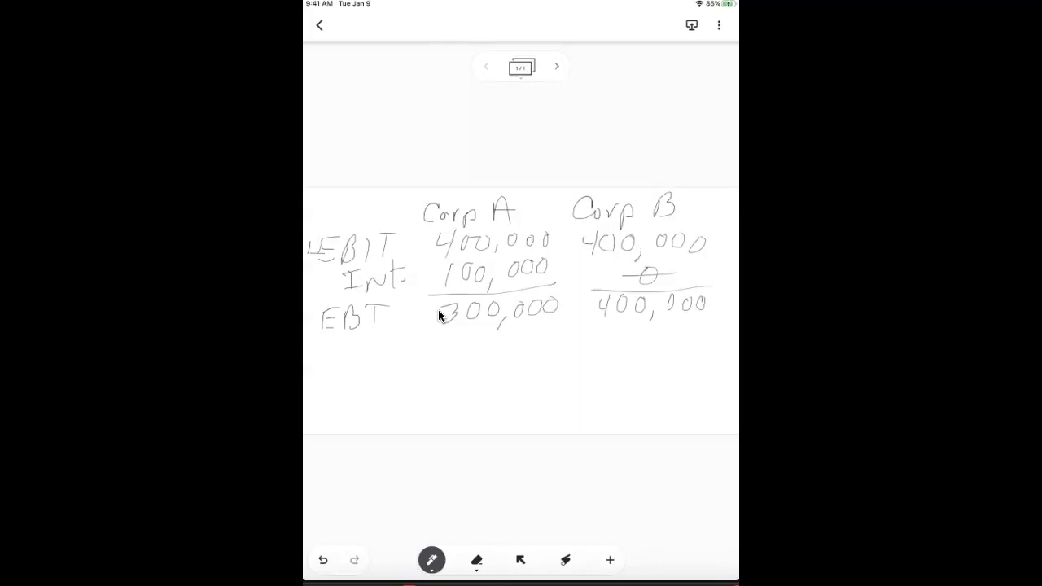
- Handwrite the 25% tax row label and Corp A's tax of -75,000, with a total line beneath it
drag(326, 344, 342, 355)
drag(347, 341, 341, 361)
mouse_move(352, 339)
mouse_down()
mouse_move(376, 355)
mouse_move(395, 350)
mouse_up()
mouse_move(470, 332)
mouse_down()
mouse_move(485, 350)
mouse_move(452, 345)
mouse_move(498, 357)
mouse_move(535, 332)
mouse_up()
mouse_move(551, 331)
mouse_down()
mouse_move(548, 342)
mouse_move(553, 329)
mouse_up()
drag(423, 363, 555, 361)
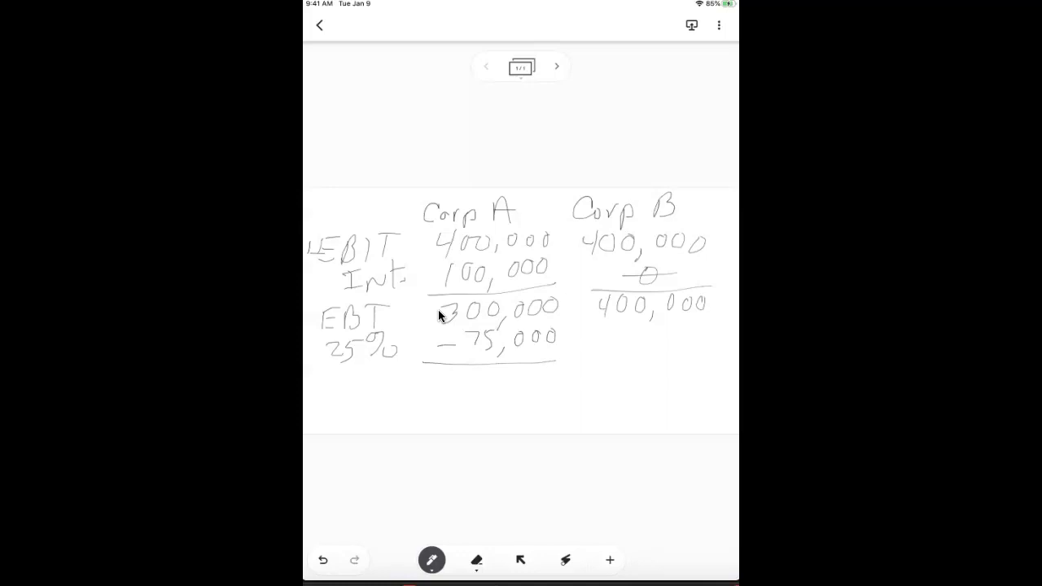
- Handwrite 225,000 as Corp A's result beneath its lower total line
mouse_move(436, 382)
mouse_down()
mouse_move(456, 399)
mouse_move(491, 402)
mouse_move(505, 376)
mouse_up()
mouse_move(509, 392)
mouse_down()
mouse_move(507, 402)
mouse_move(521, 381)
mouse_up()
drag(538, 379, 556, 381)
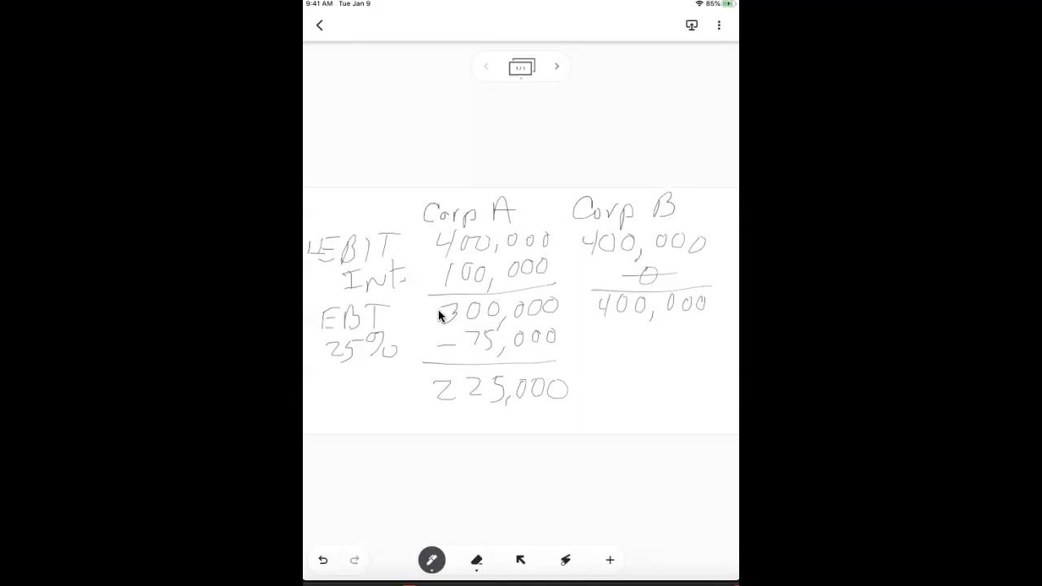
- Handwrite Corp B's tax of -100,000 in the 25% row and draw a total line beneath it
mouse_move(606, 326)
mouse_down()
mouse_move(603, 346)
mouse_move(619, 328)
mouse_up()
mouse_move(642, 328)
mouse_down()
mouse_move(637, 341)
mouse_move(643, 331)
mouse_up()
mouse_move(649, 342)
mouse_down()
mouse_move(642, 352)
mouse_move(674, 325)
mouse_up()
drag(689, 329, 684, 342)
drag(583, 341, 725, 366)
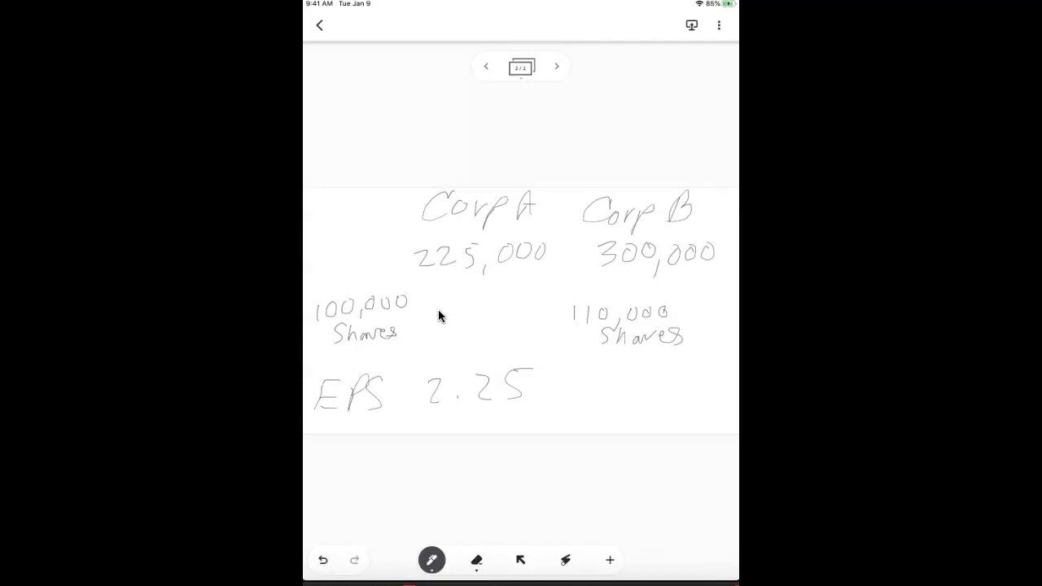
- Handwrite 2.72 as Corp B's EPS on the second frame
mouse_move(599, 379)
mouse_down()
mouse_move(612, 375)
mouse_move(614, 396)
mouse_move(680, 399)
mouse_up()
click(628, 394)
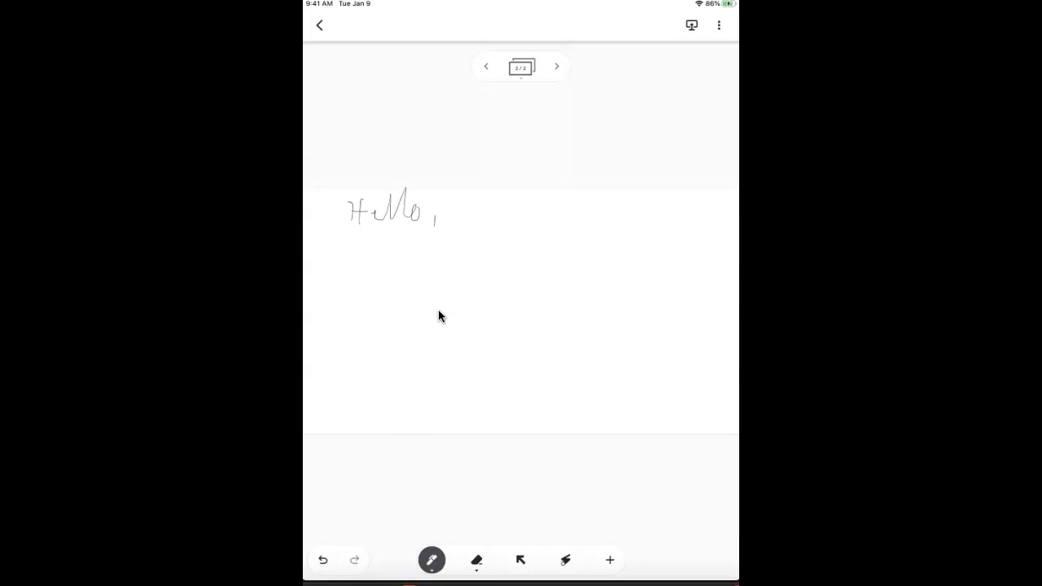
- Continue the handwriting after "Hello," on the third frame with "this is easier than using a mouse."
mouse_move(470, 197)
mouse_down()
mouse_move(467, 225)
mouse_move(479, 206)
mouse_up()
drag(480, 190, 501, 223)
mouse_move(525, 210)
mouse_down()
mouse_move(518, 228)
mouse_move(650, 216)
mouse_up()
drag(658, 210, 689, 209)
drag(392, 234, 393, 266)
mouse_move(376, 245)
mouse_down()
mouse_move(407, 236)
mouse_move(407, 260)
mouse_up()
drag(409, 254, 426, 262)
drag(446, 259, 467, 260)
drag(489, 252, 504, 262)
mouse_move(518, 249)
mouse_down()
mouse_move(508, 269)
mouse_move(529, 264)
mouse_up()
mouse_move(526, 236)
mouse_down()
mouse_move(524, 264)
mouse_move(550, 253)
mouse_move(558, 269)
mouse_move(649, 249)
mouse_move(670, 262)
mouse_up()
drag(679, 248, 684, 264)
drag(693, 257, 705, 262)
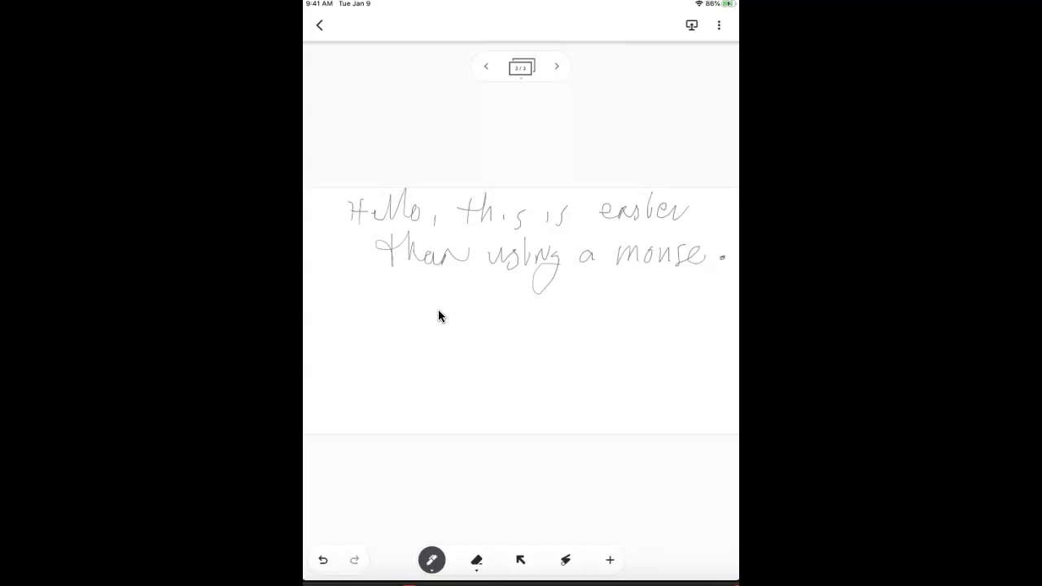
- Page back through the earlier frames and add a fourth frame after the handwritten sentence
click(485, 66)
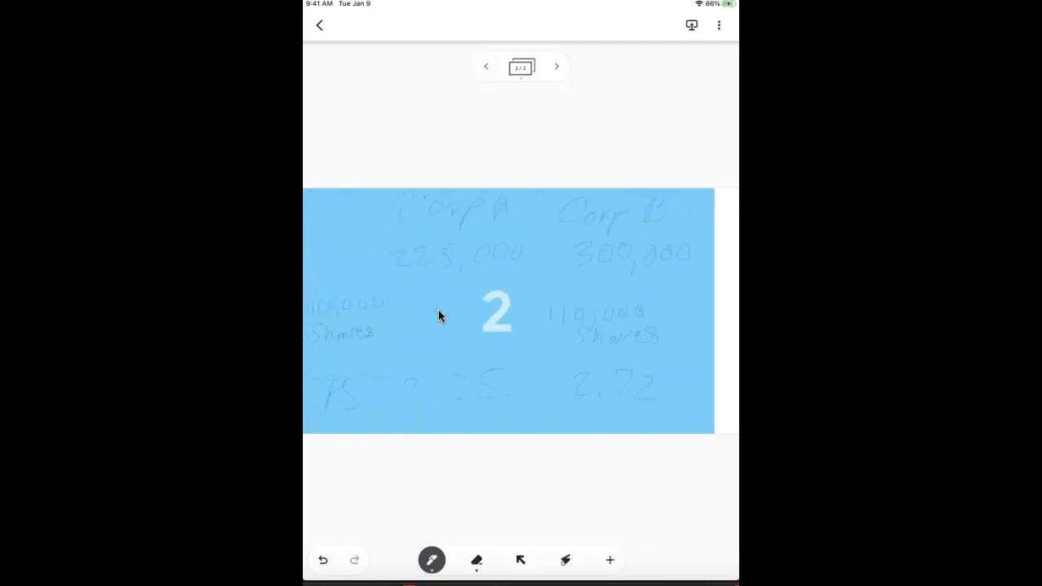
key(Left)
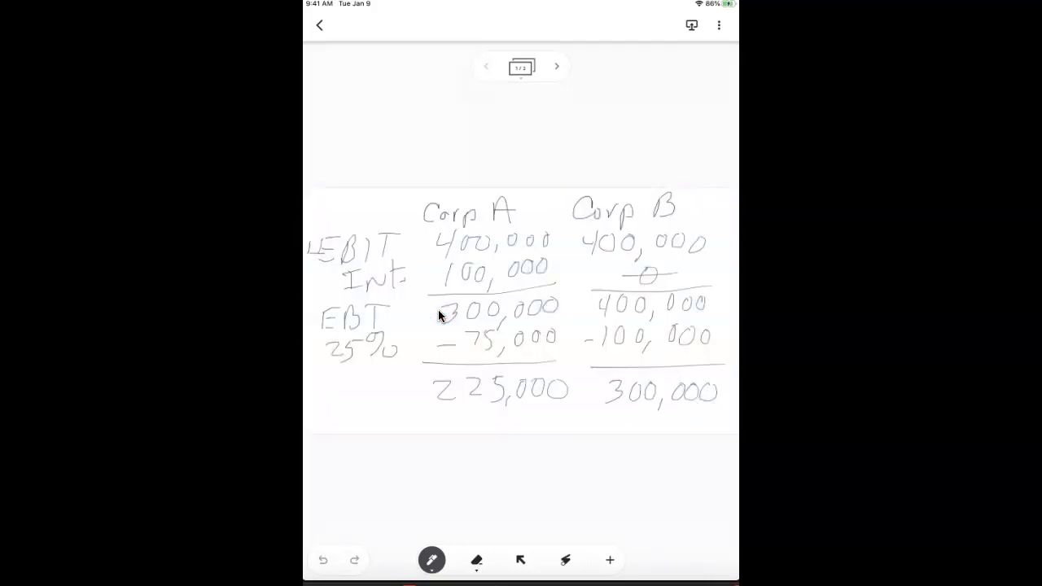
key(Right)
key(Right)
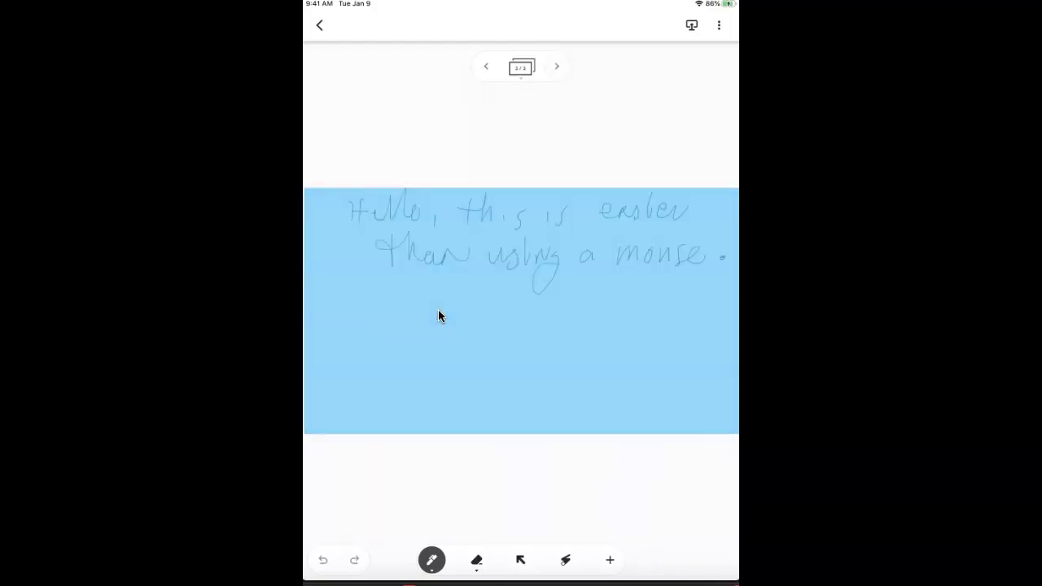
key(Right)
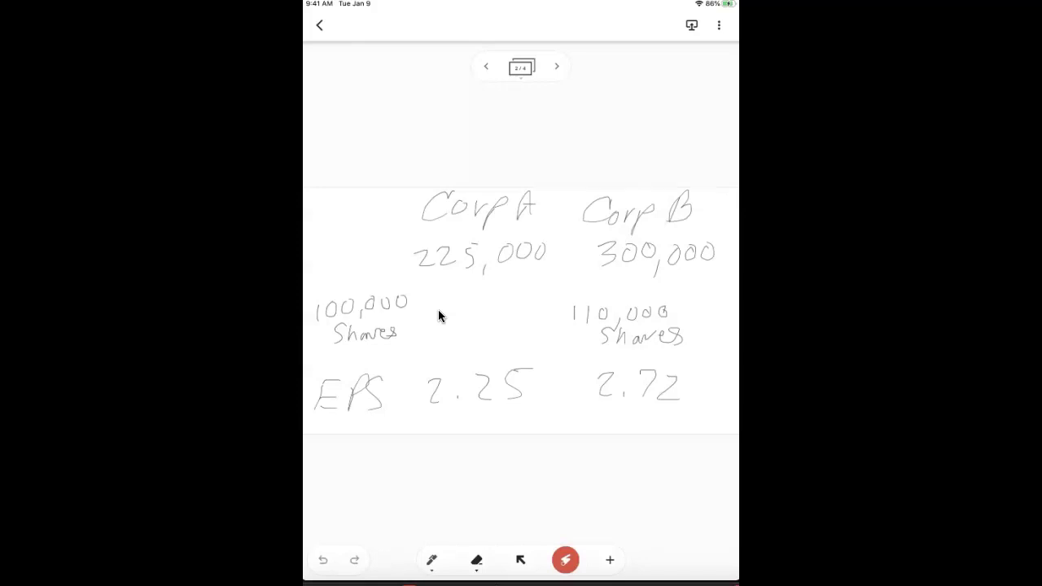
- Return to the first frame and insert a document from Google Drive onto it
key(Left)
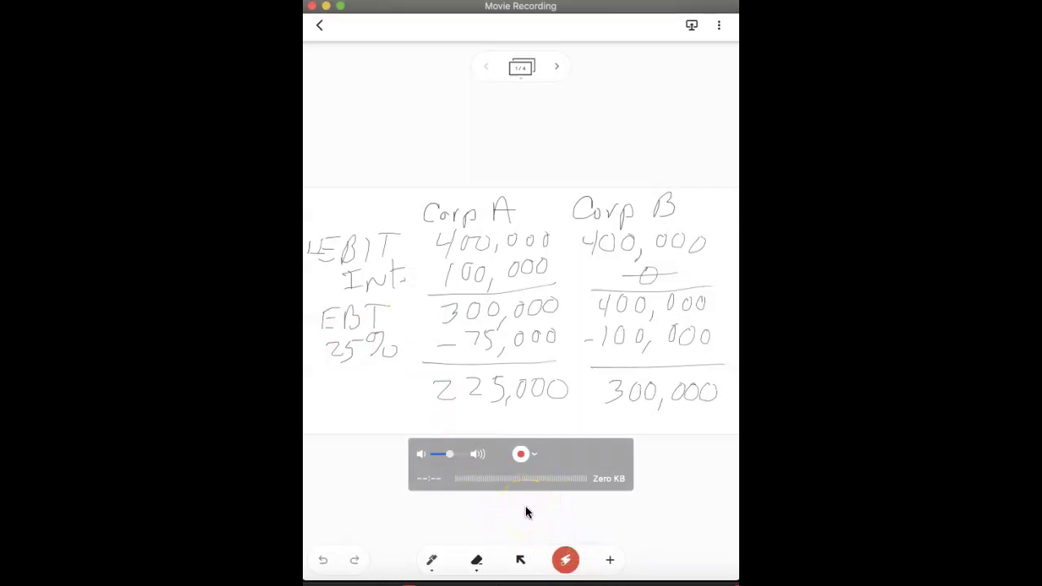
click(609, 560)
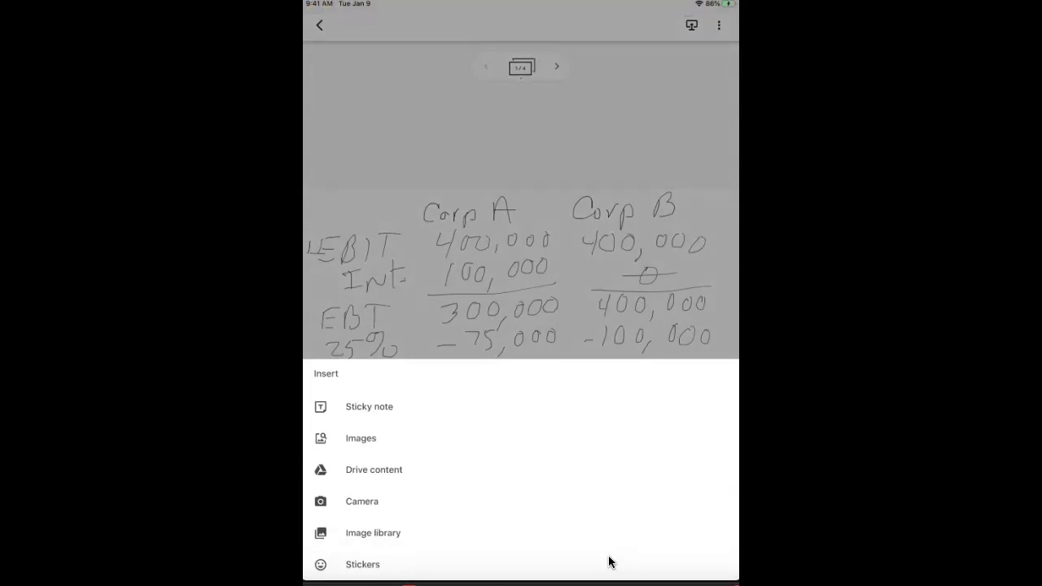
click(319, 471)
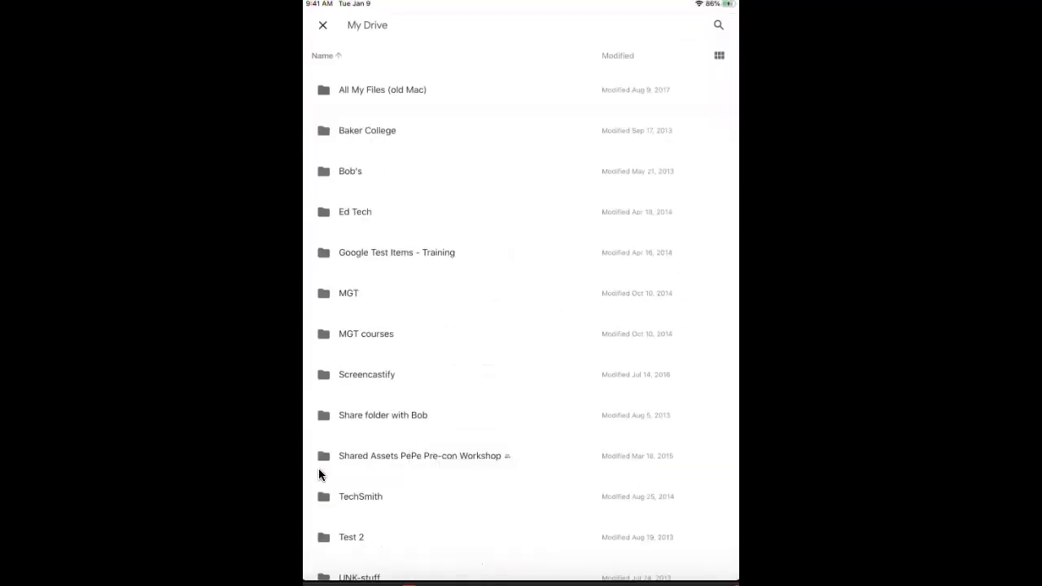
scroll(319, 475, down, 10)
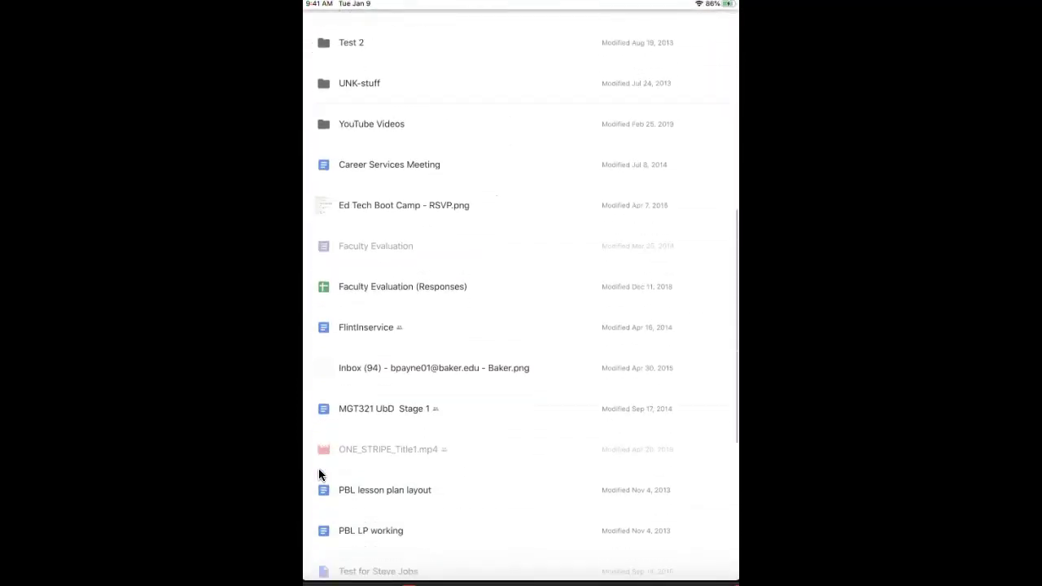
scroll(318, 472, down, 2)
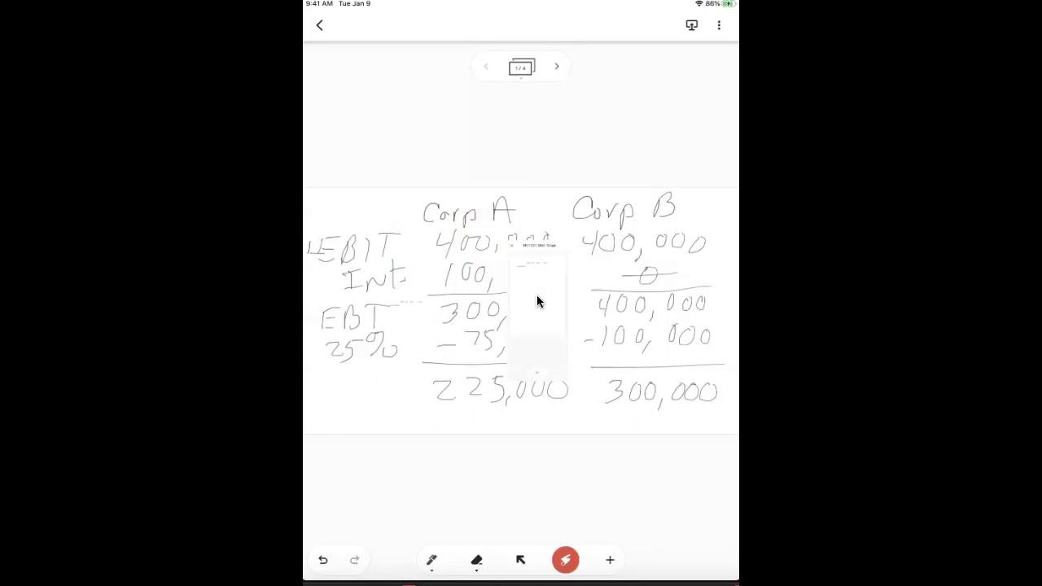
click(551, 305)
click(559, 220)
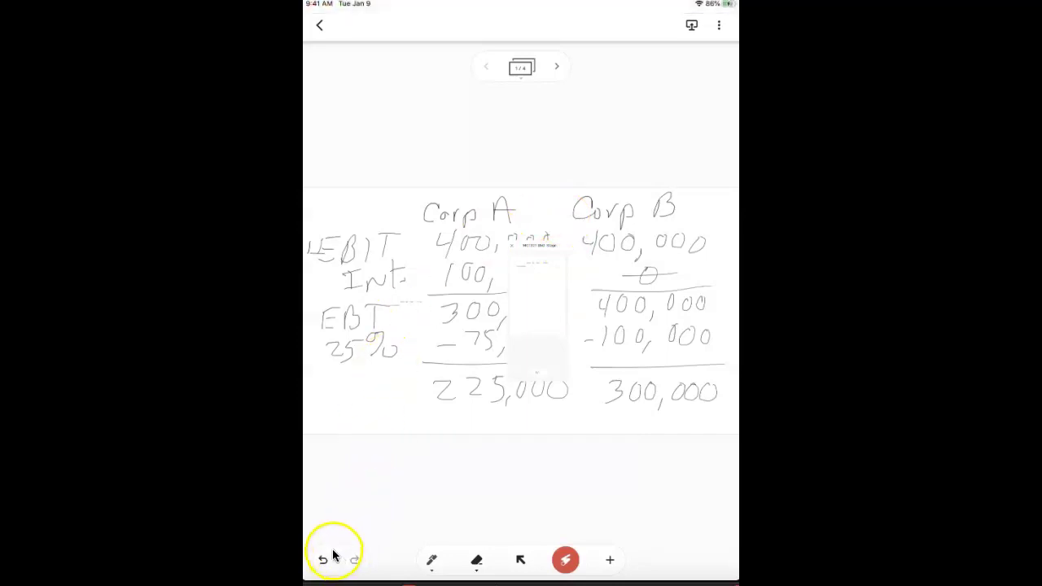